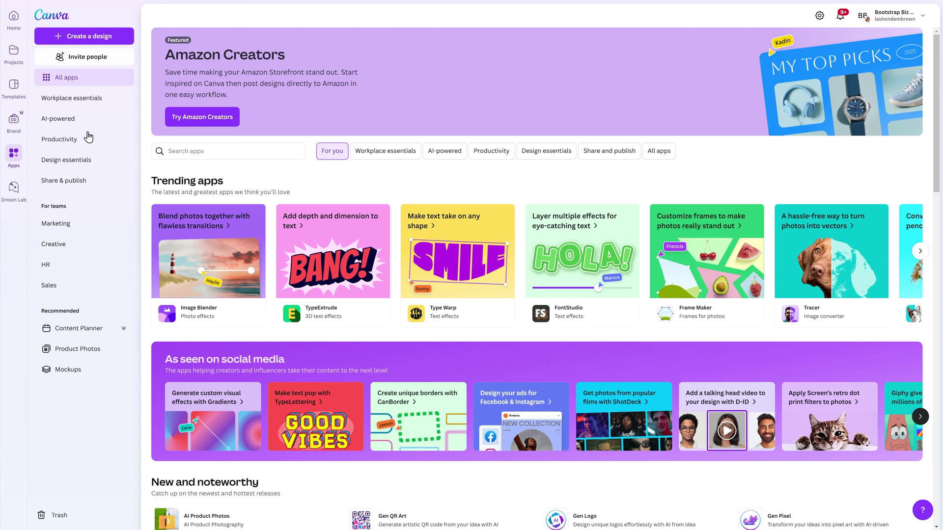
# Step: Find the Jotform app and use it in a new 1366 × 768 px Website design
pyautogui.click(173, 152)
pyautogui.write('jo')
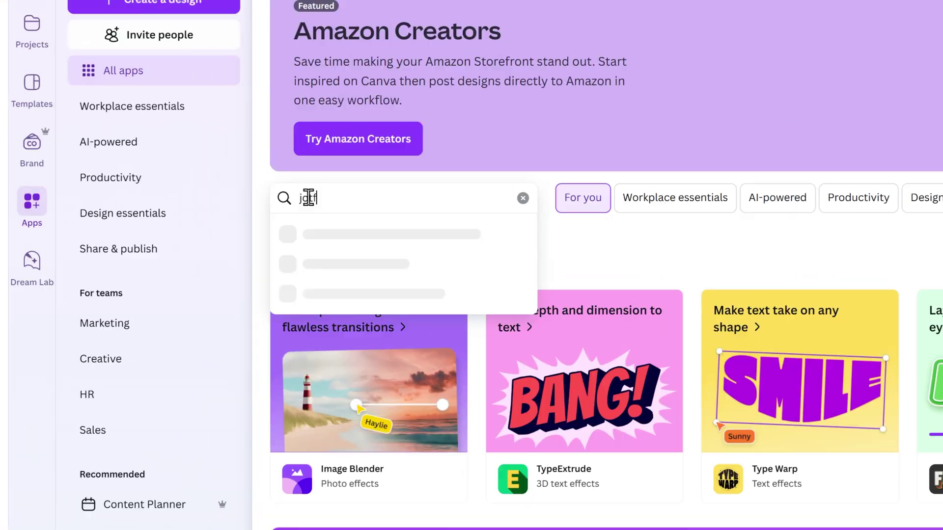
pyautogui.write('tform')
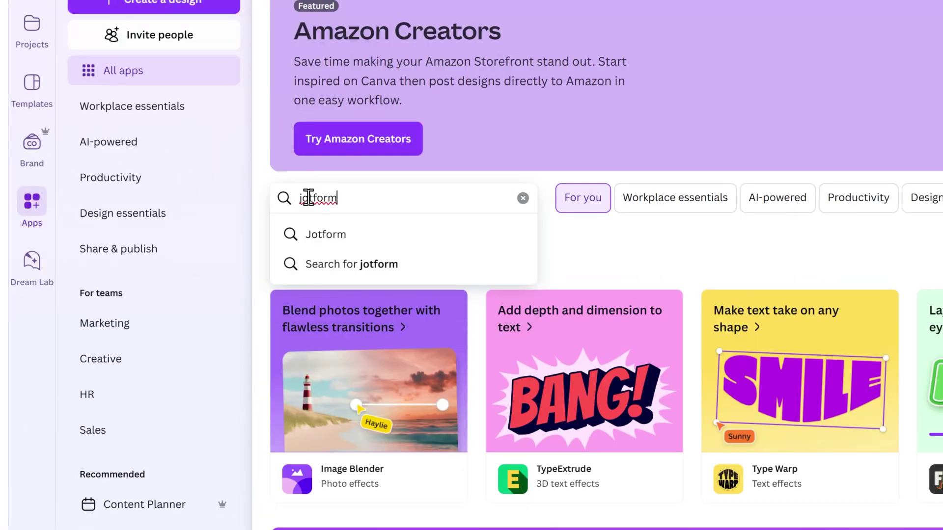
pyautogui.click(374, 263)
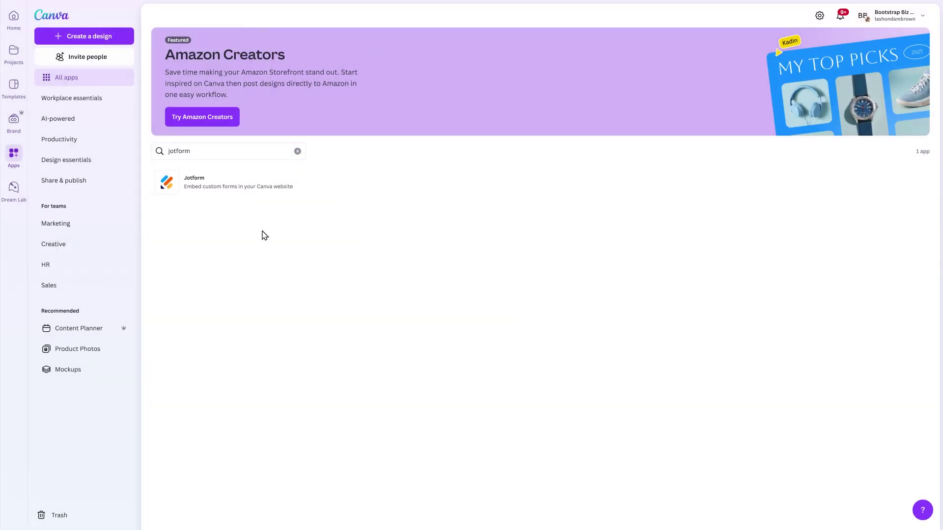
pyautogui.click(241, 191)
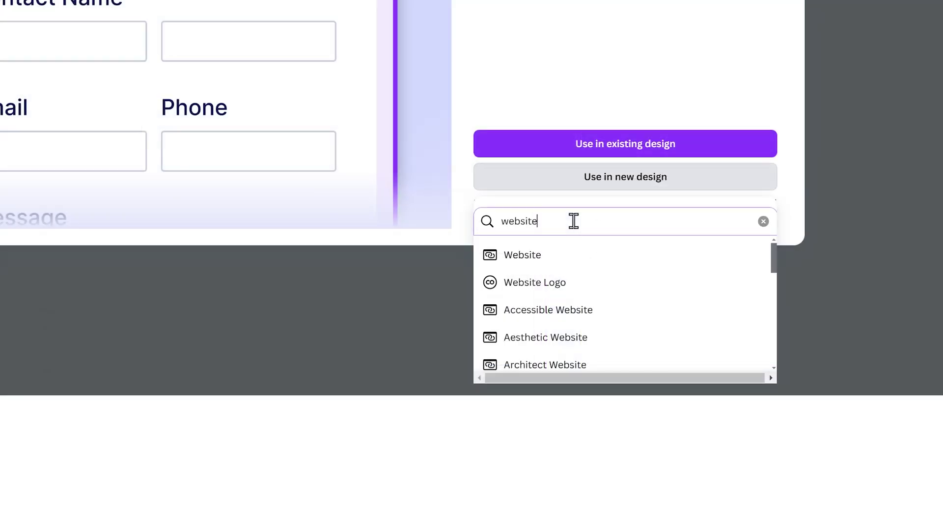
pyautogui.click(558, 265)
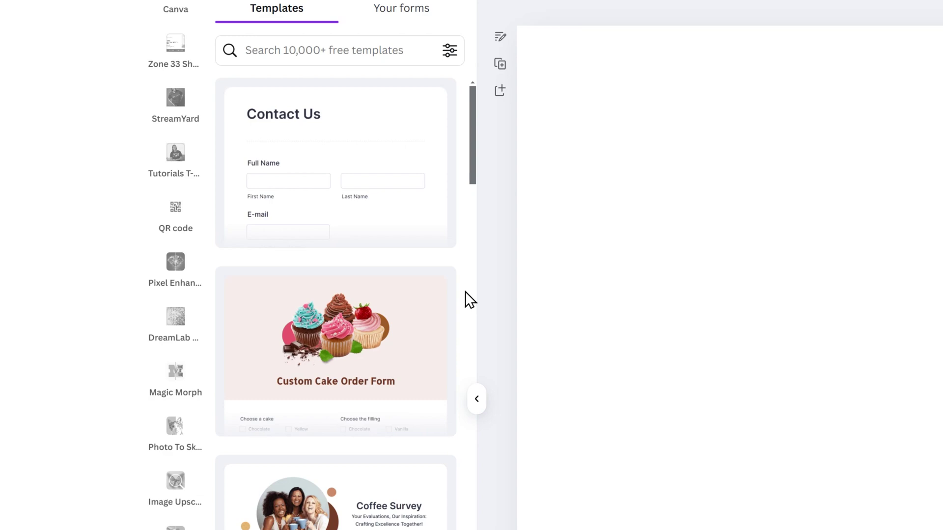
pyautogui.moveTo(335, 351)
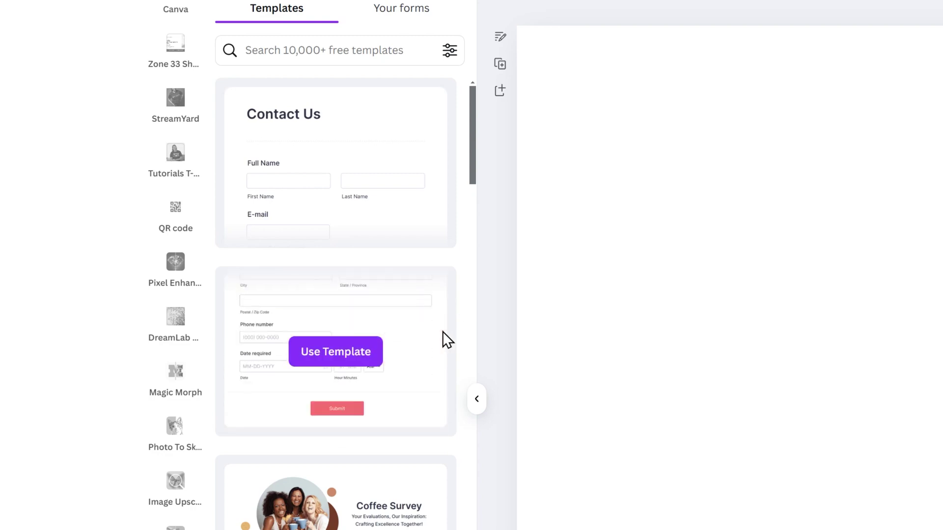
pyautogui.scroll(-1, 440, 523)
pyautogui.scroll(-2, 442, 522)
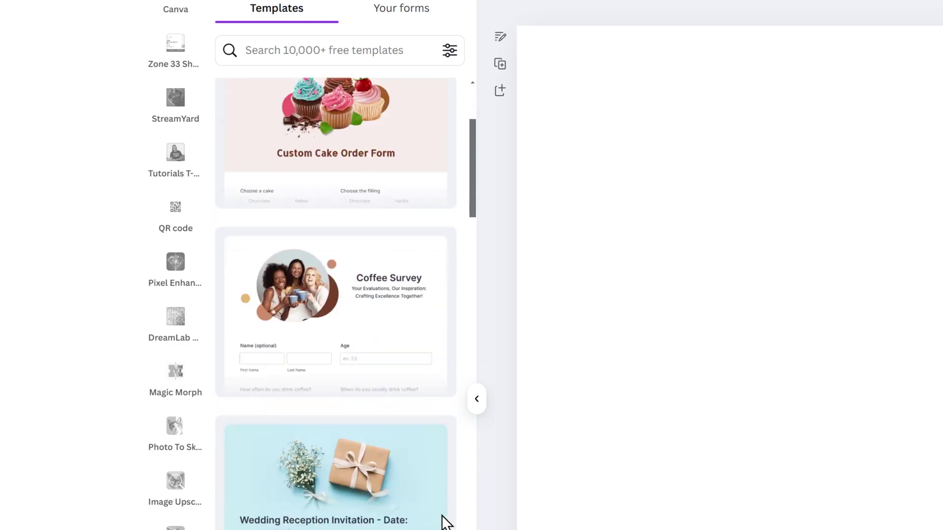
pyautogui.scroll(-2, 442, 522)
pyautogui.scroll(-1, 441, 516)
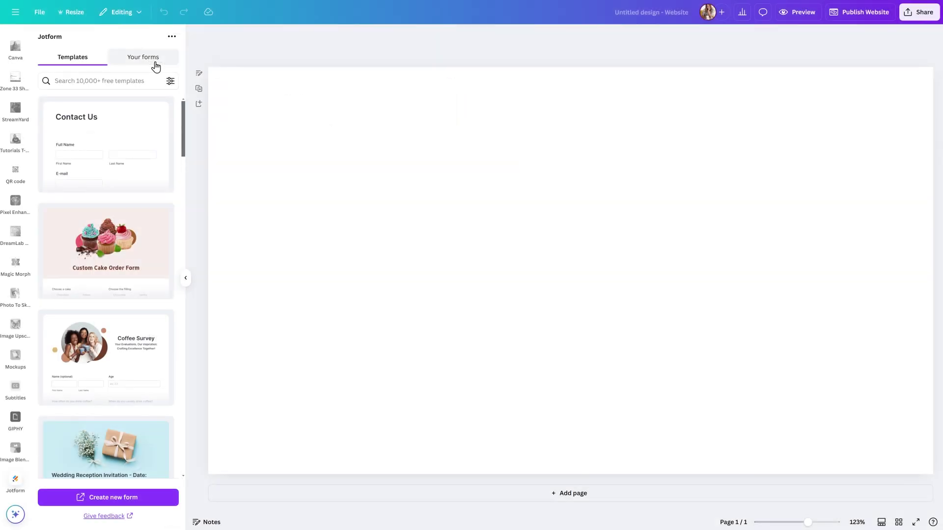
pyautogui.click(156, 67)
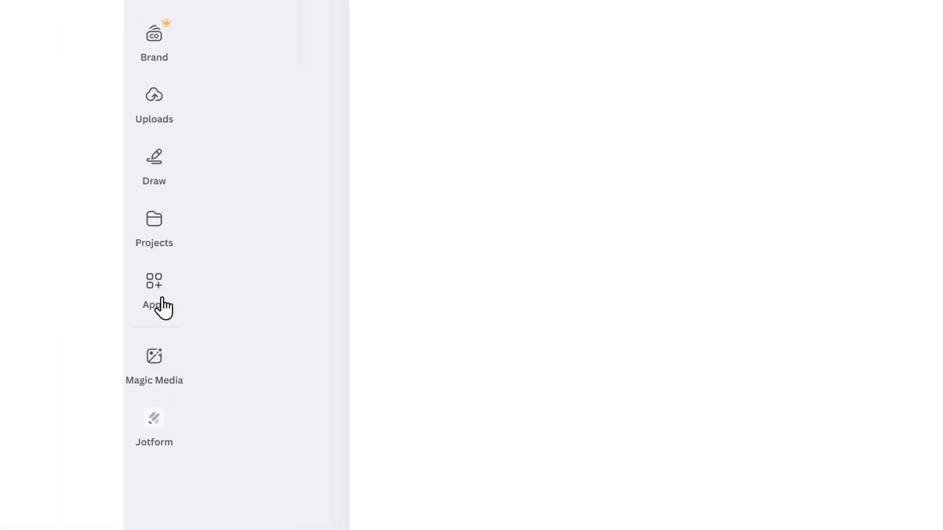
# Step: Bring up the editor's Apps list, leaving the blank website page empty
pyautogui.click(163, 308)
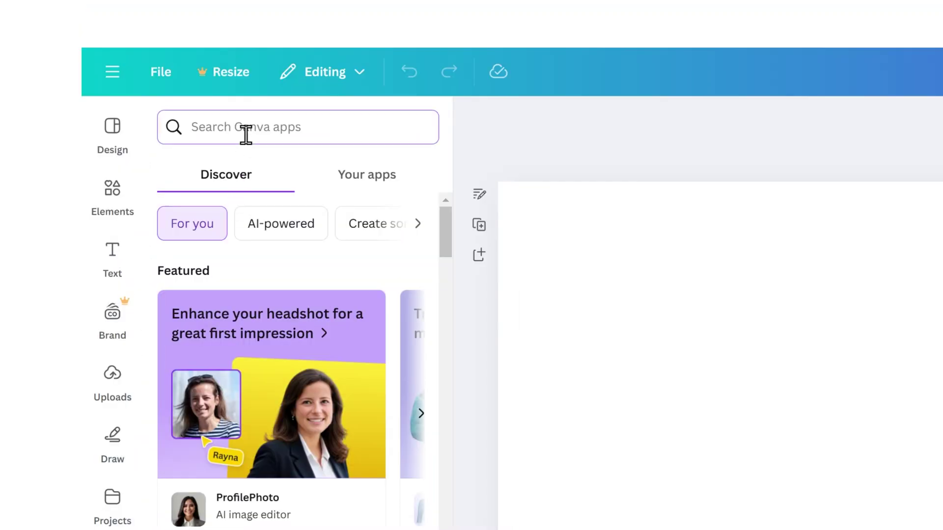
pyautogui.write('jotform')
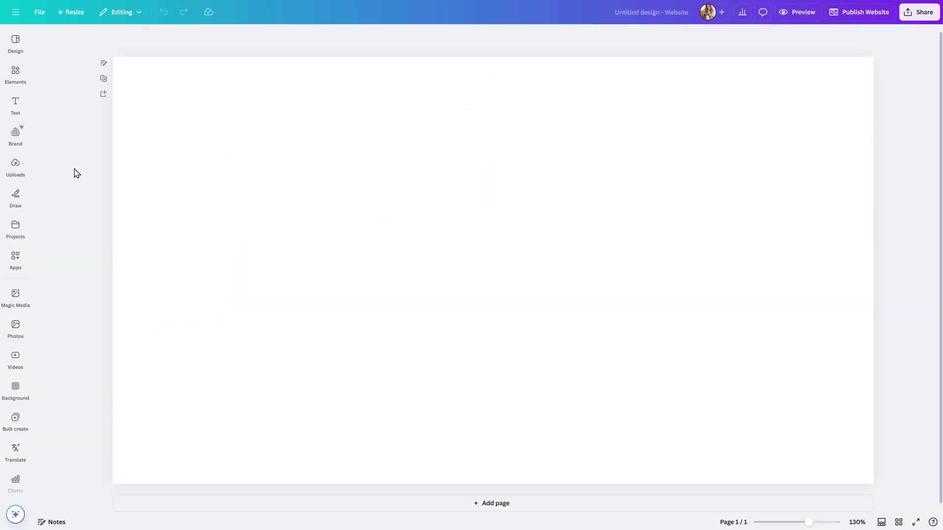
# Step: Browse Design layouts and styles, then filter templates to Portfolio and open Photography Portfolio Website
pyautogui.click(17, 52)
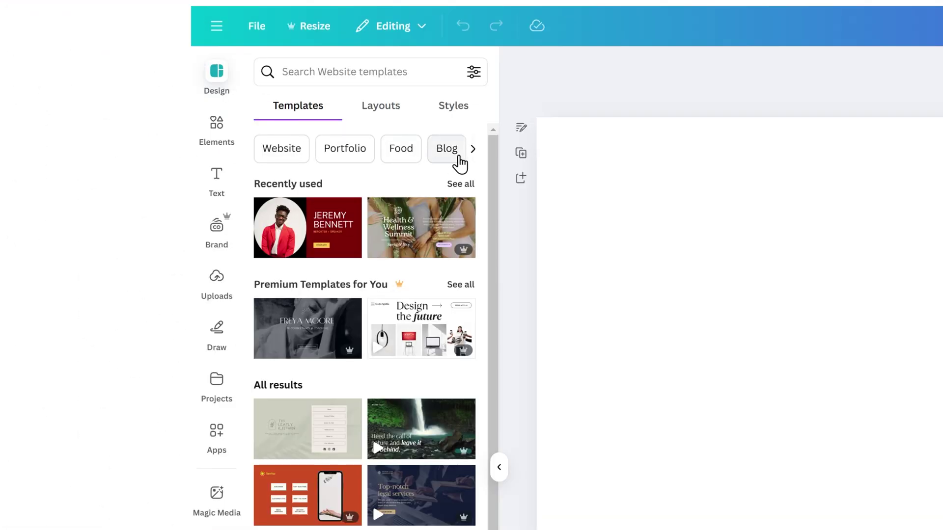
pyautogui.click(391, 111)
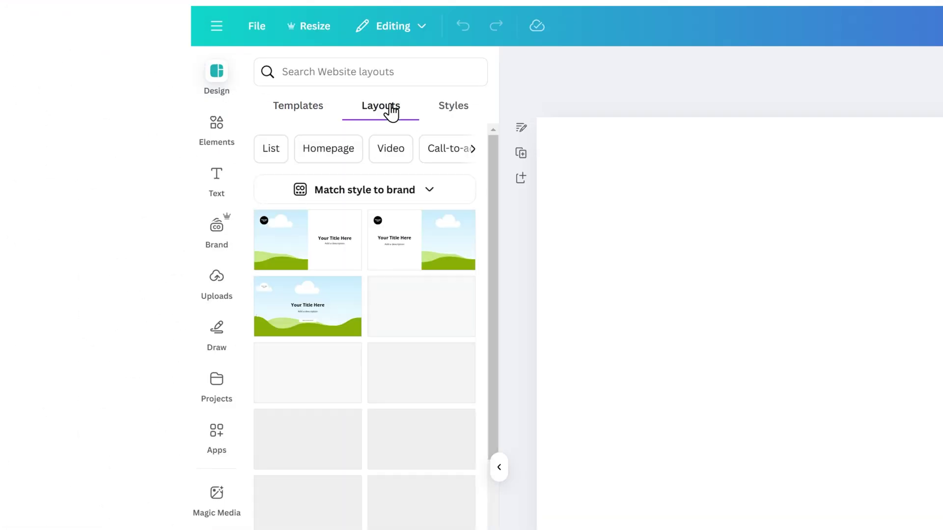
pyautogui.click(449, 111)
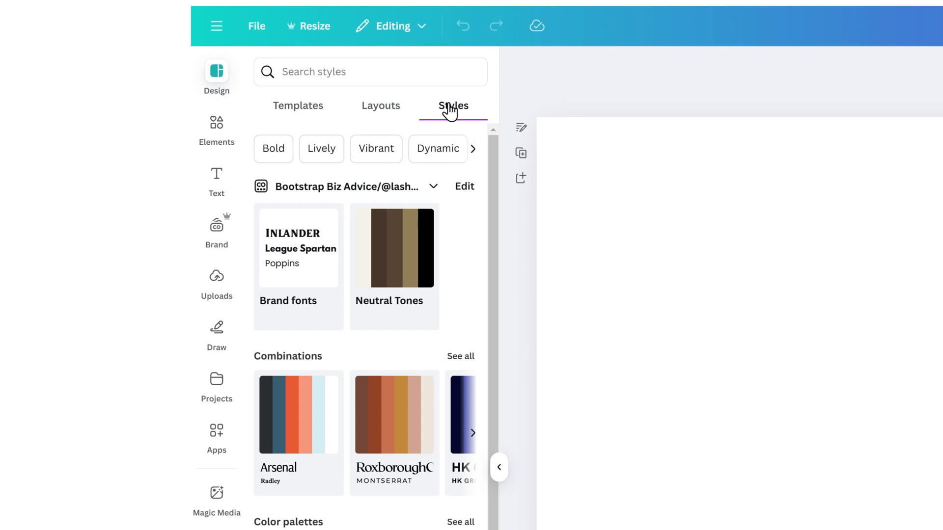
pyautogui.click(319, 115)
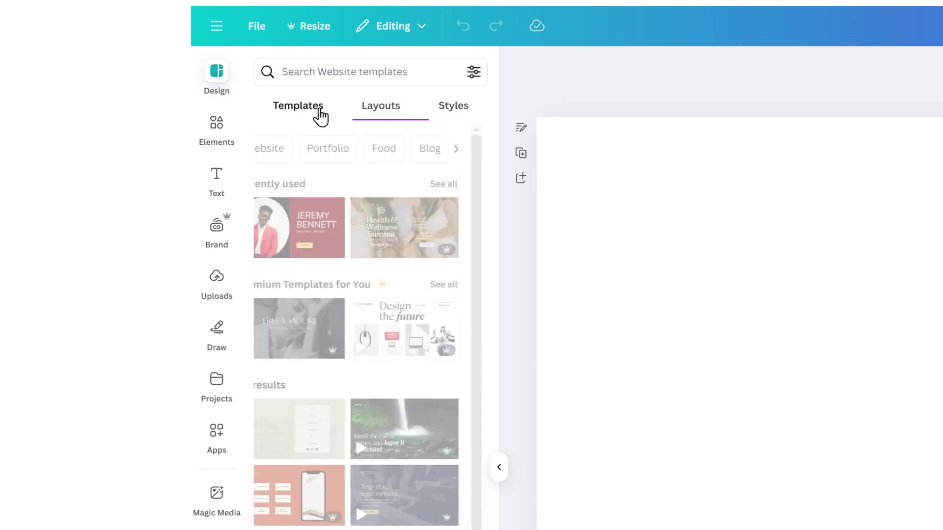
pyautogui.click(98, 85)
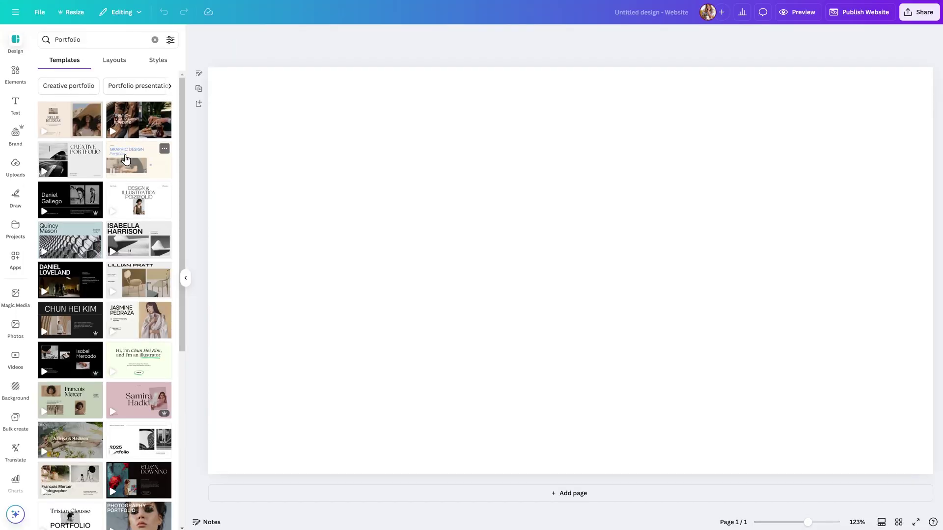
pyautogui.click(140, 314)
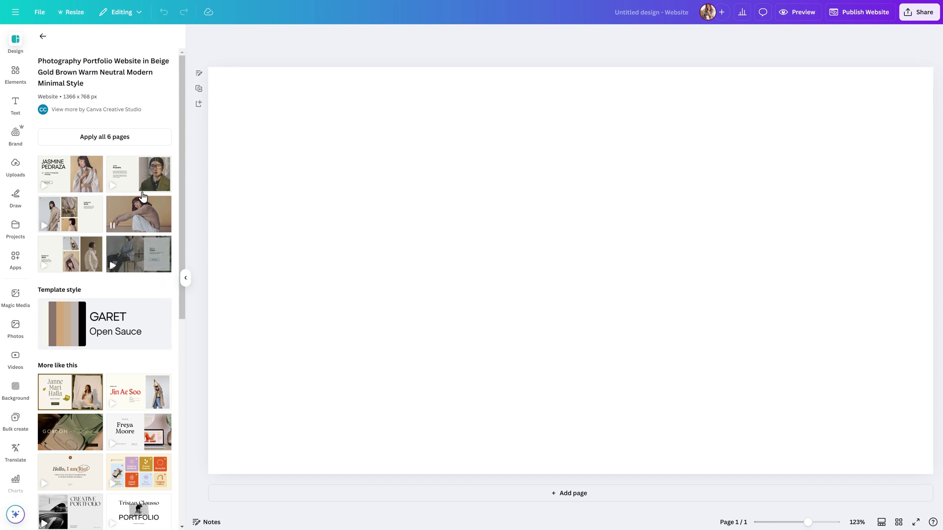
# Step: Apply all 6 Photography Portfolio pages, ending with the Get in Touch page
pyautogui.click(123, 146)
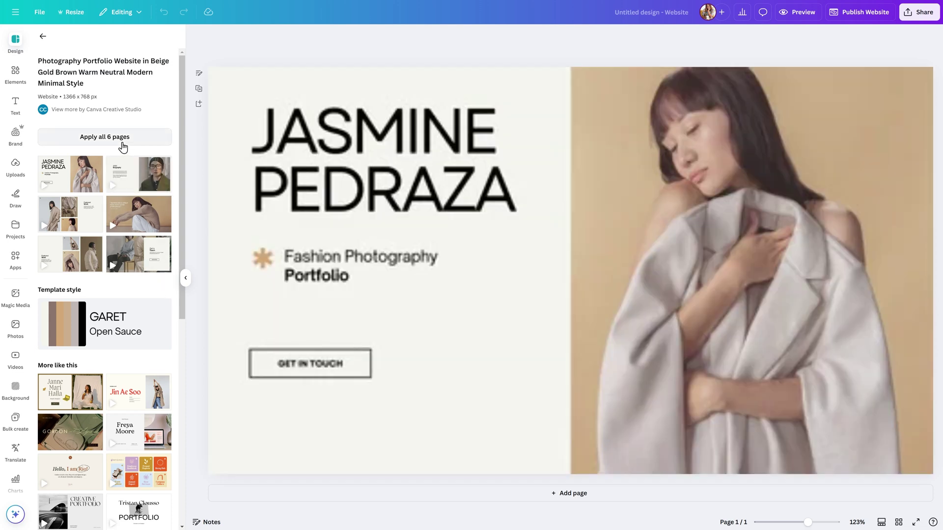
pyautogui.scroll(-3, 280, 120)
pyautogui.scroll(-5, 280, 119)
pyautogui.scroll(-5, 284, 119)
pyautogui.scroll(-5, 291, 119)
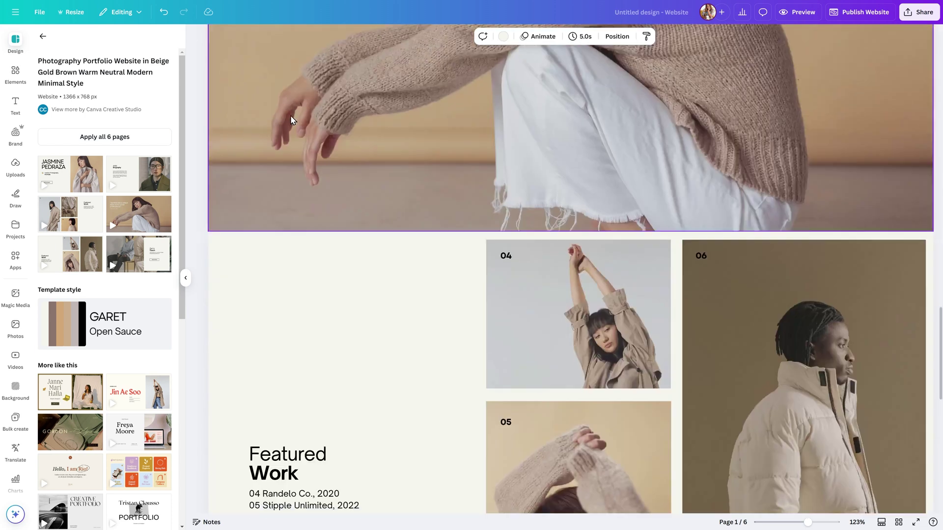
pyautogui.scroll(-5, 291, 121)
pyautogui.scroll(-3, 293, 120)
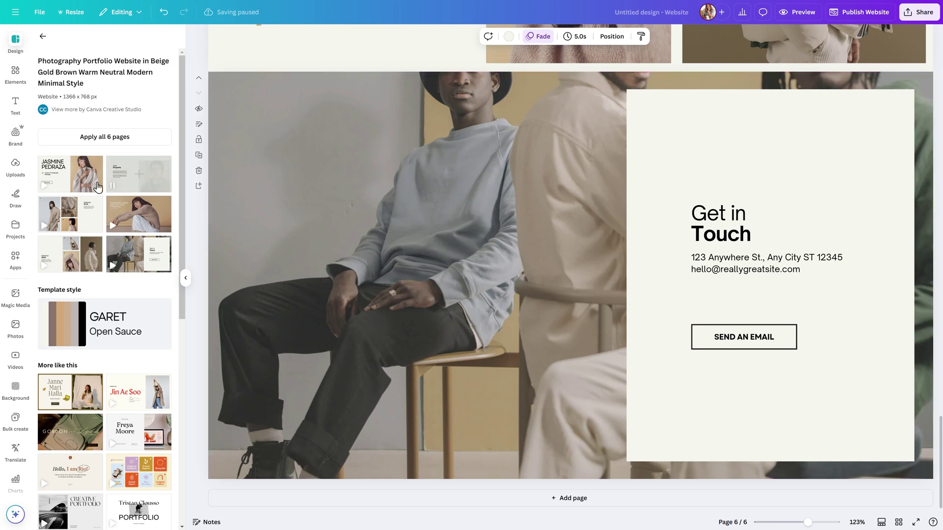
# Step: Search Apps for Jotform and open the Jotform app's list of forms
pyautogui.click(16, 259)
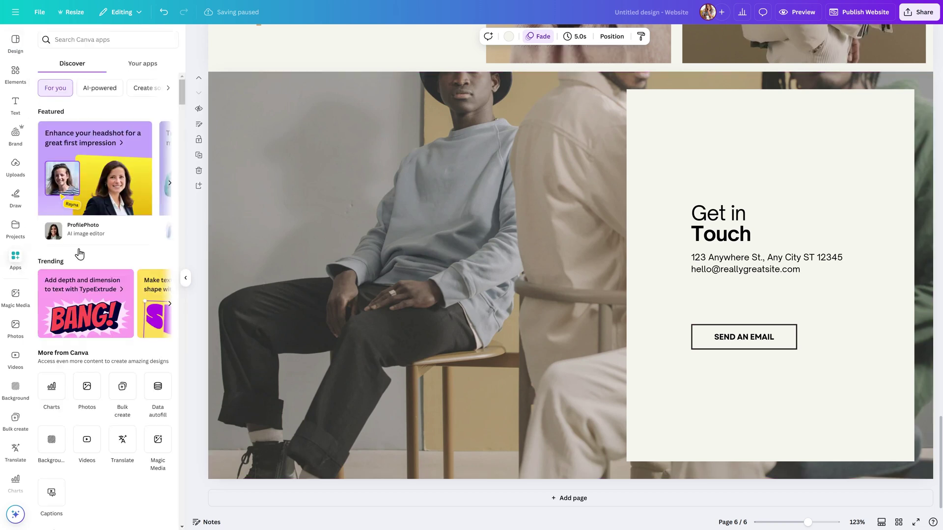
pyautogui.click(91, 40)
pyautogui.write('jotform')
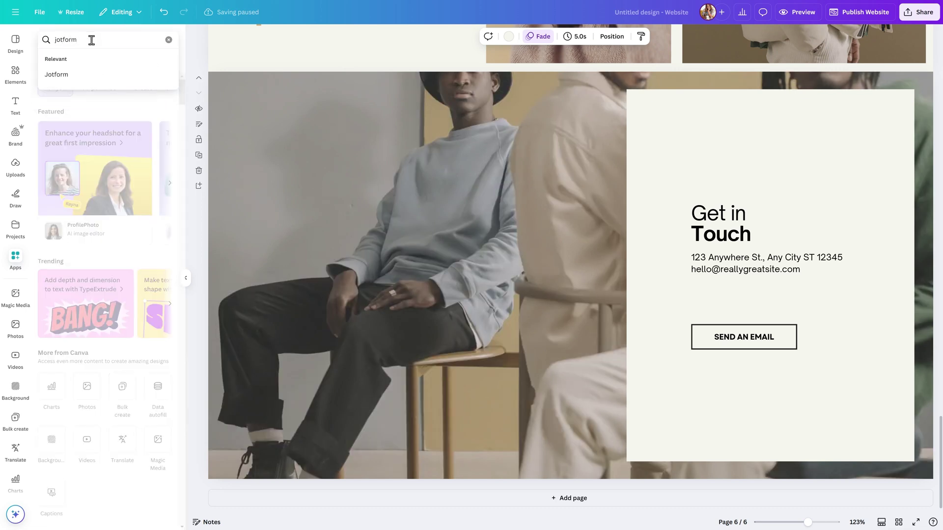
pyautogui.click(95, 74)
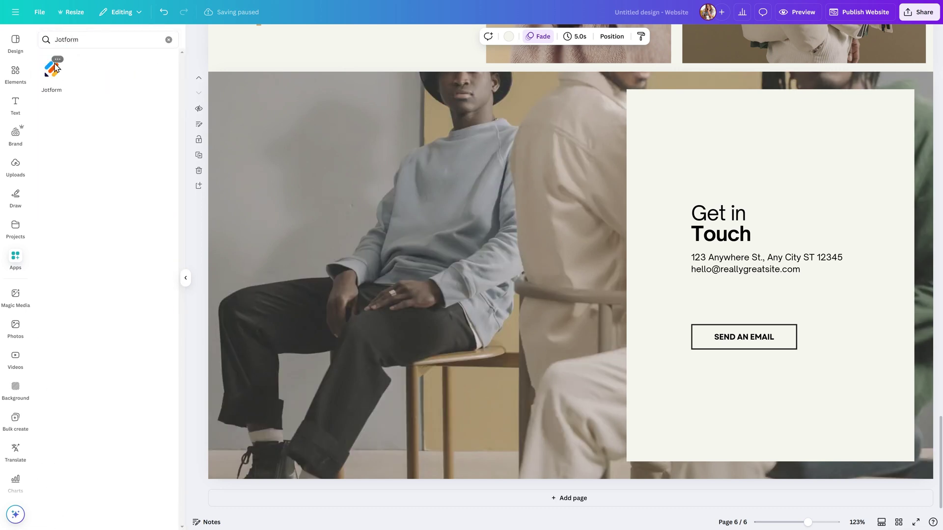
pyautogui.click(57, 60)
pyautogui.click(52, 68)
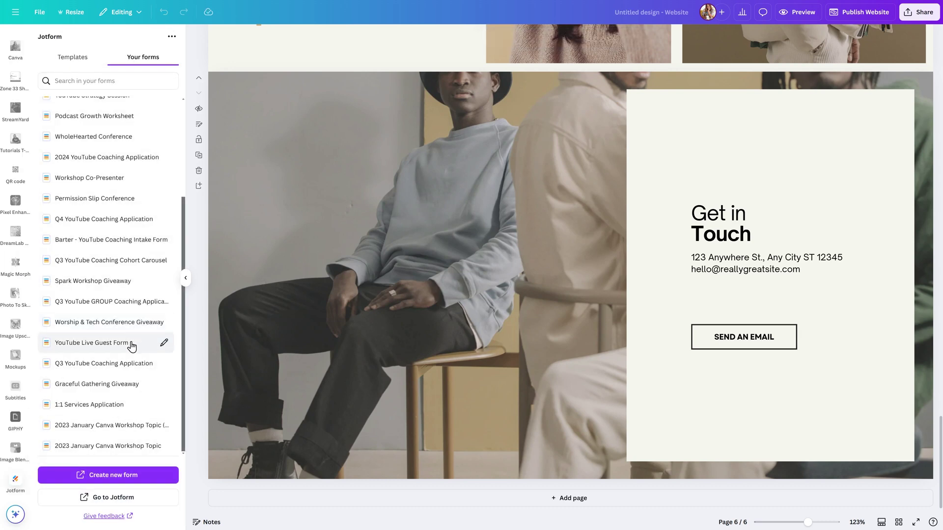
# Step: Embed the YouTube Live Guest Form and position it left of the Get in Touch card
pyautogui.click(130, 347)
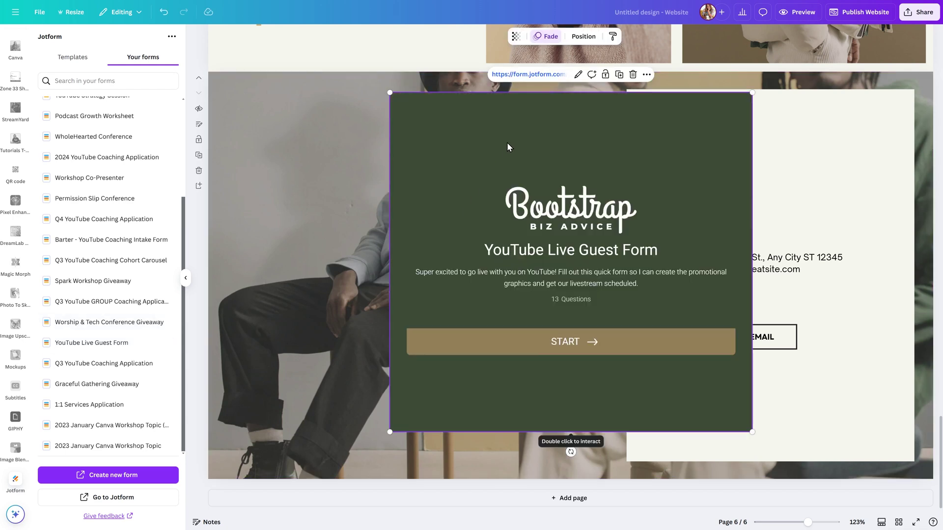
pyautogui.moveTo(506, 142); pyautogui.dragTo(344, 153)
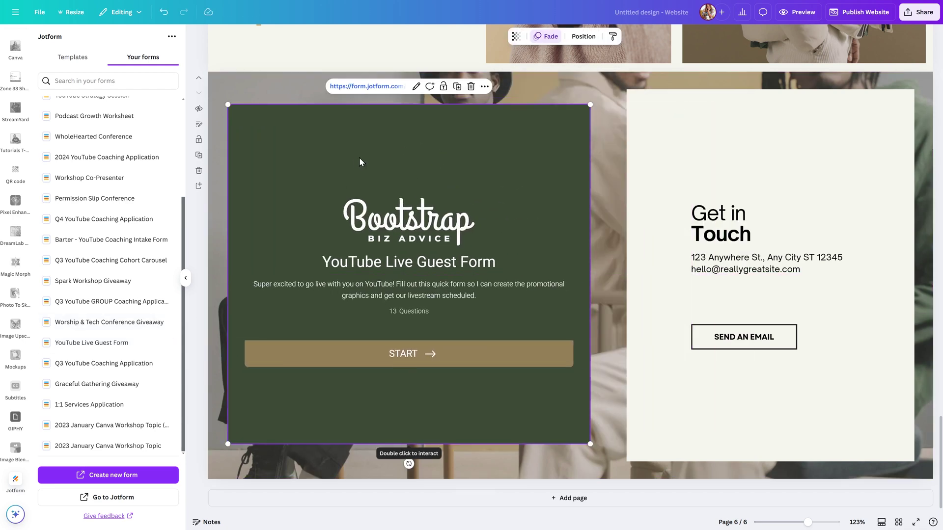
pyautogui.moveTo(382, 170); pyautogui.dragTo(386, 171)
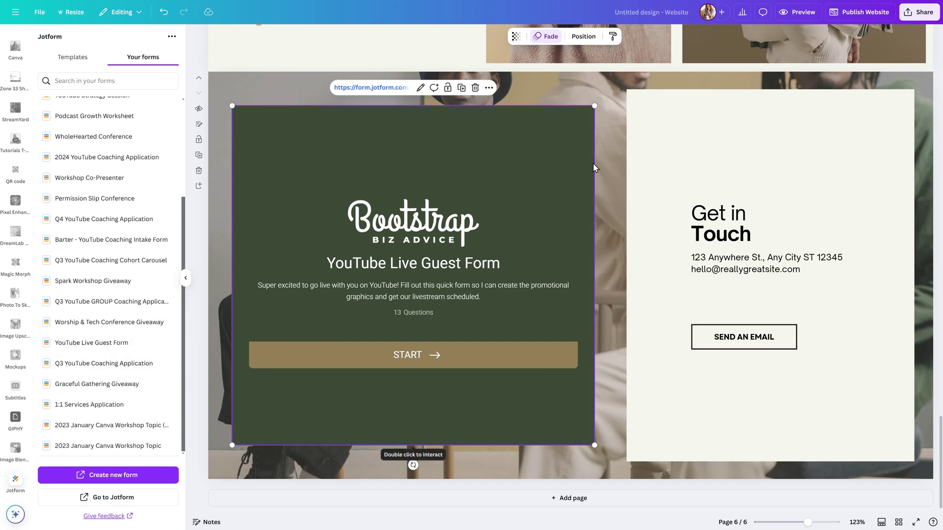
pyautogui.click(624, 150)
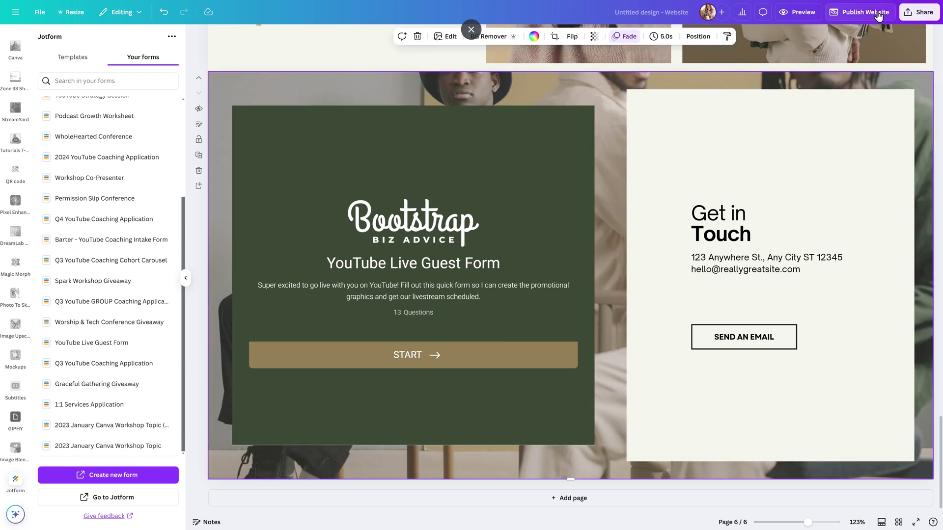
pyautogui.click(808, 14)
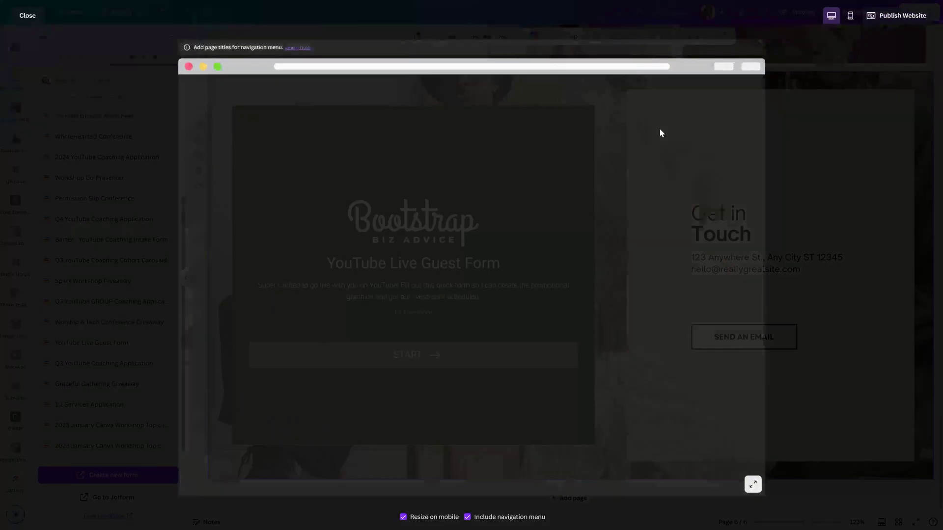
pyautogui.scroll(-3, 476, 237)
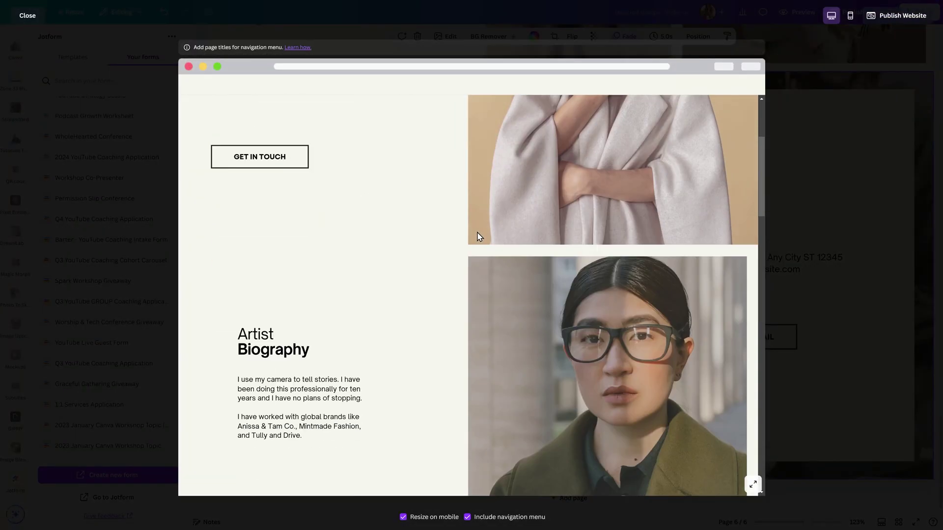
pyautogui.scroll(-4, 476, 234)
pyautogui.scroll(-4, 477, 234)
pyautogui.scroll(-4, 476, 237)
pyautogui.scroll(-4, 476, 239)
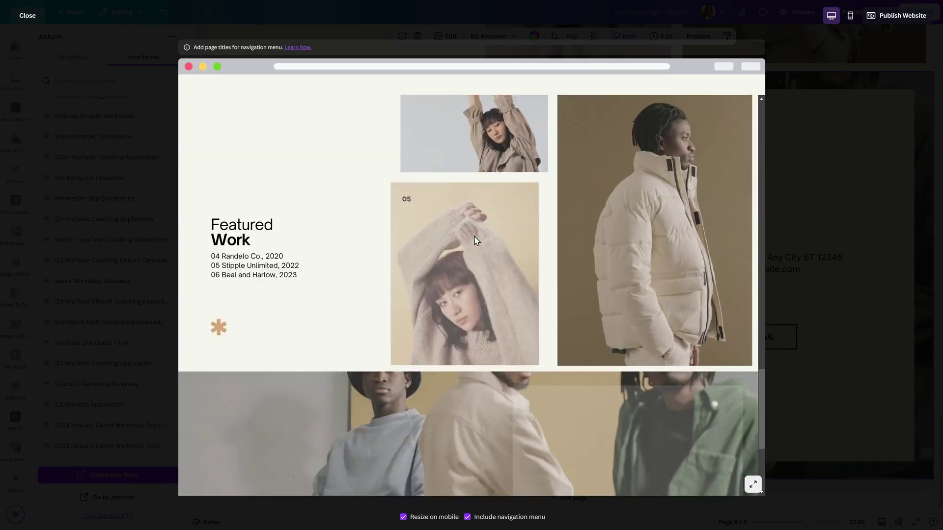
pyautogui.scroll(-3, 475, 241)
pyautogui.scroll(-1, 388, 329)
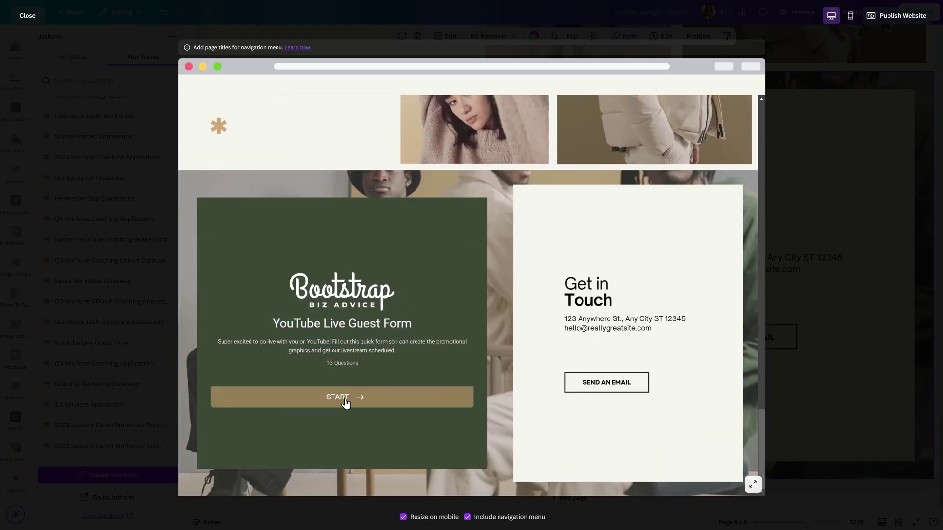
pyautogui.click(345, 401)
pyautogui.click(387, 343)
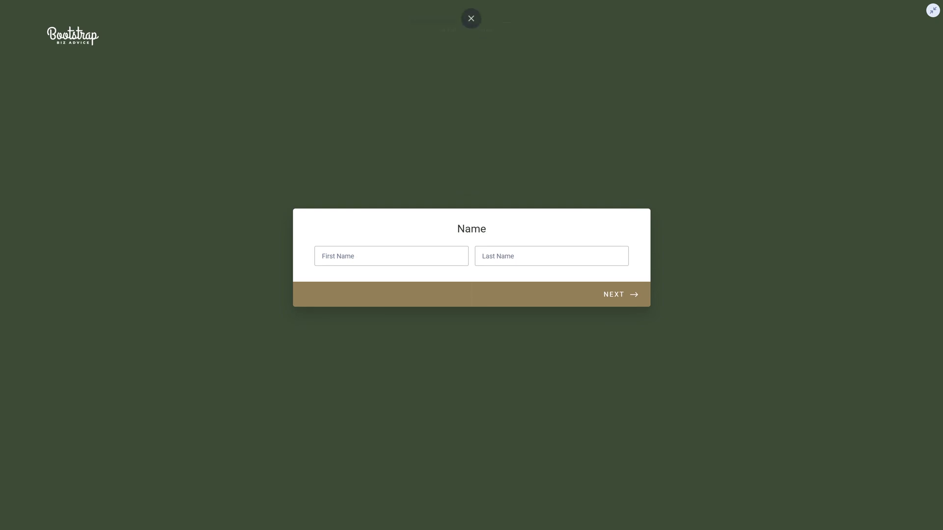
pyautogui.click(471, 29)
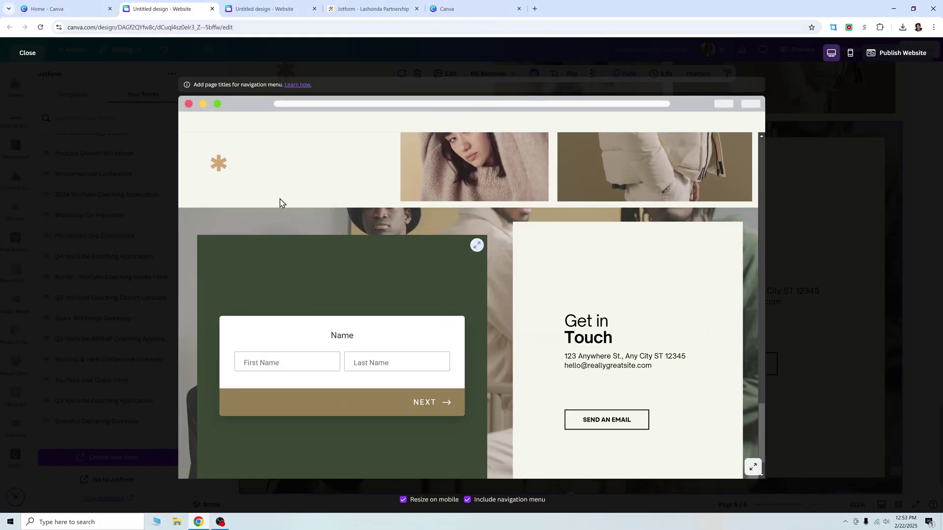
pyautogui.click(27, 53)
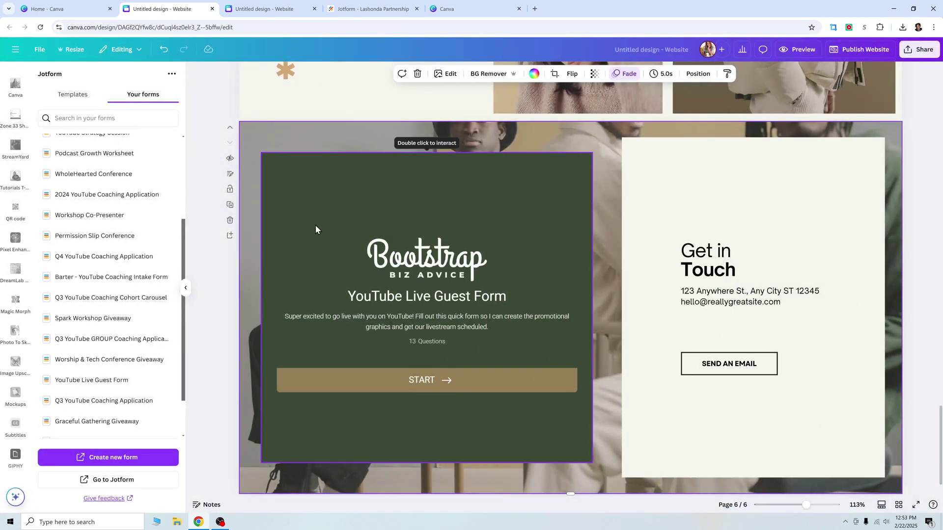
pyautogui.click(316, 224)
# Step: Delete the guest form and place Jotform's Contact Us template form left of the contact card
pyautogui.press('Delete')
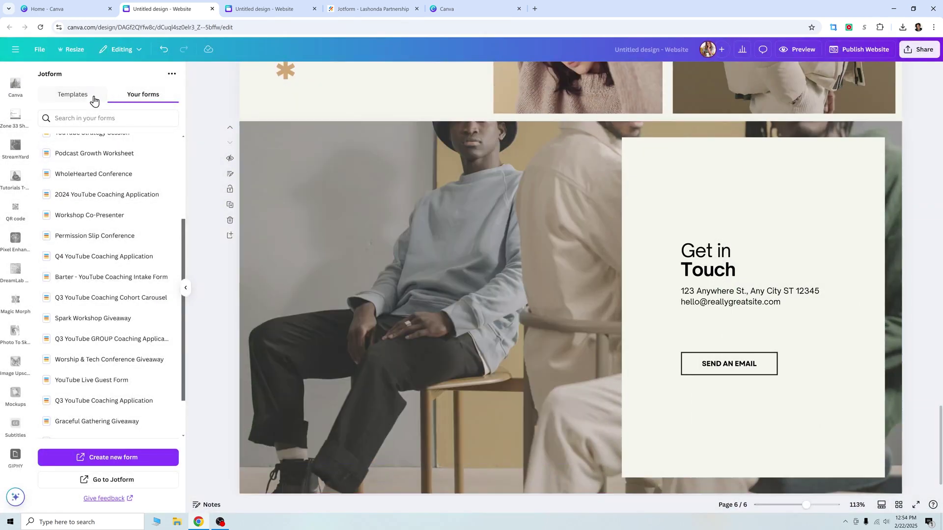
pyautogui.click(73, 94)
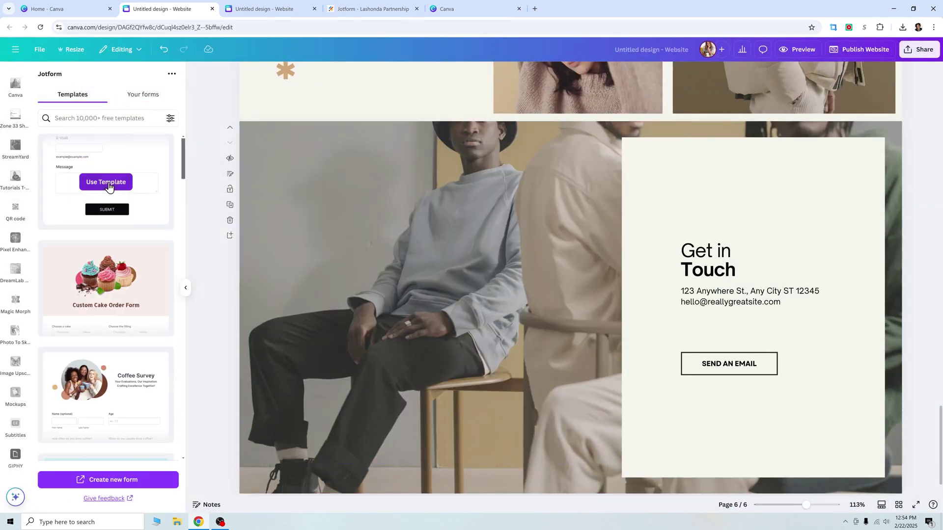
pyautogui.click(105, 183)
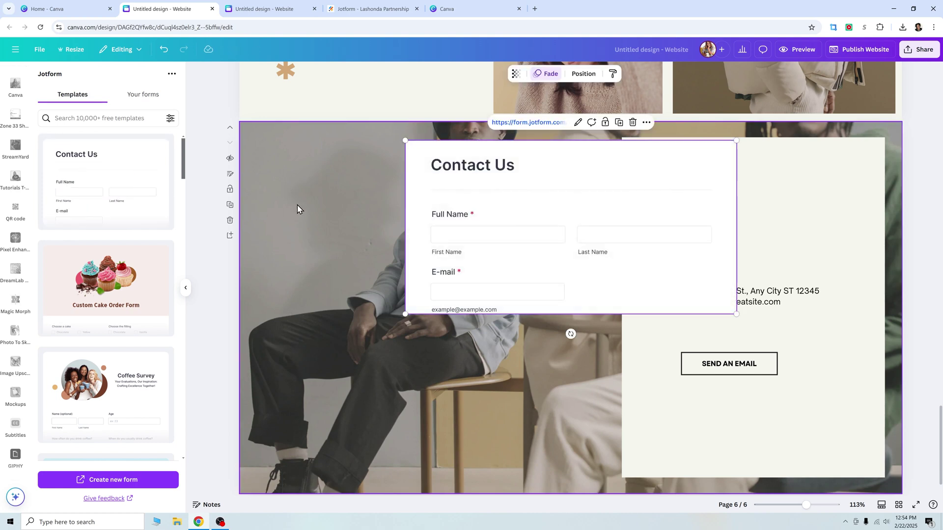
pyautogui.moveTo(533, 189); pyautogui.dragTo(389, 183)
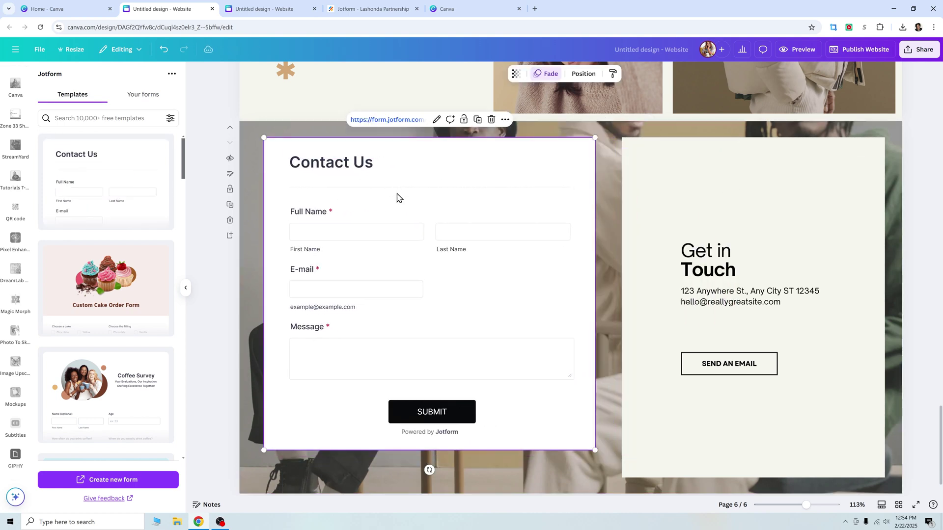
pyautogui.click(612, 295)
pyautogui.click(523, 291)
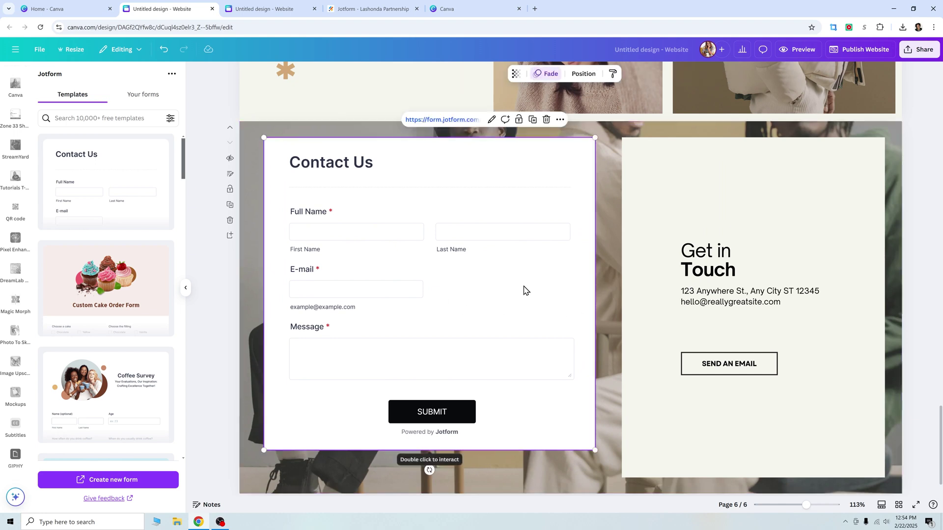